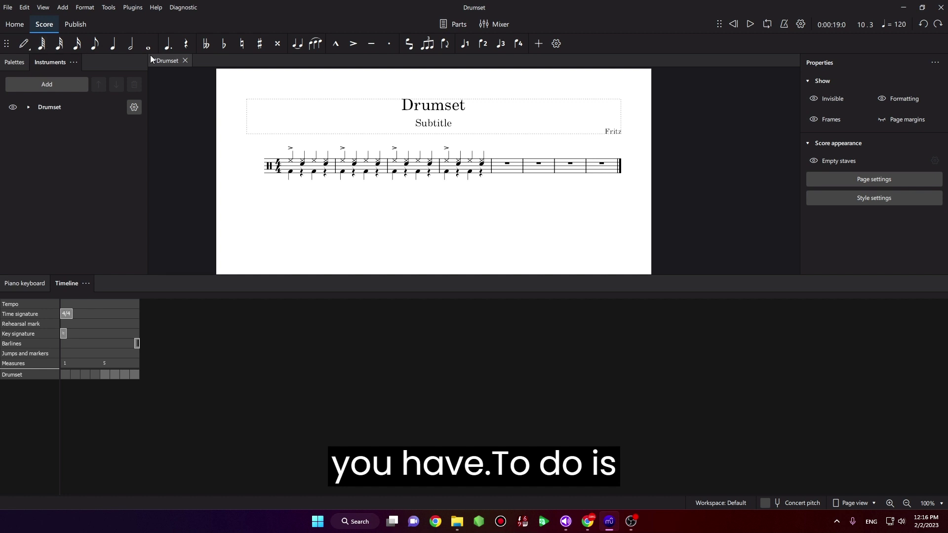
Start a new score and select Drumset among the Common set's unpitched percussion instruments
left_click(21, 29)
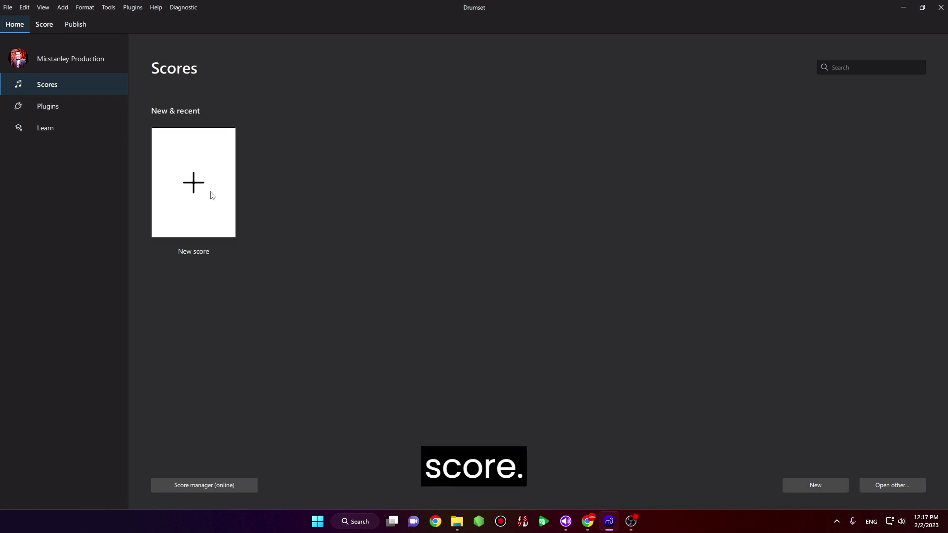
left_click(212, 195)
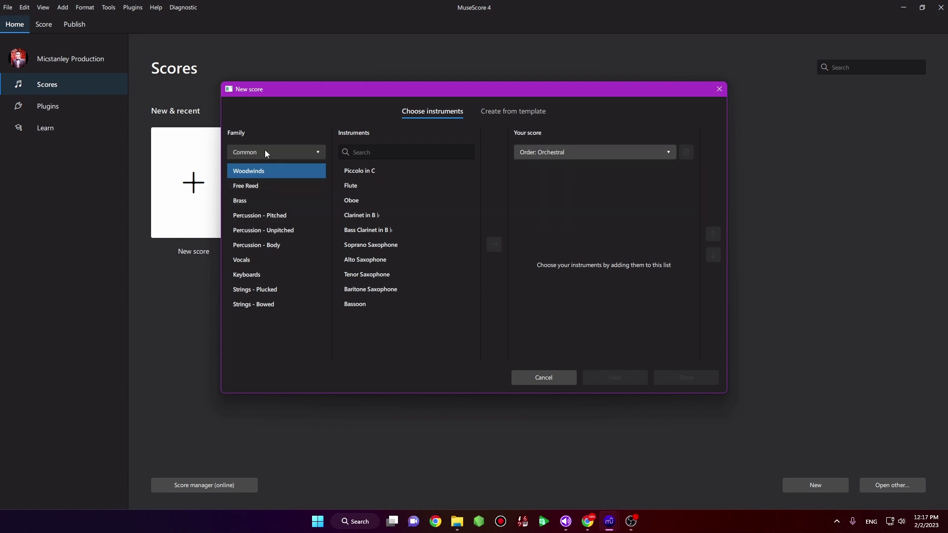
left_click(256, 233)
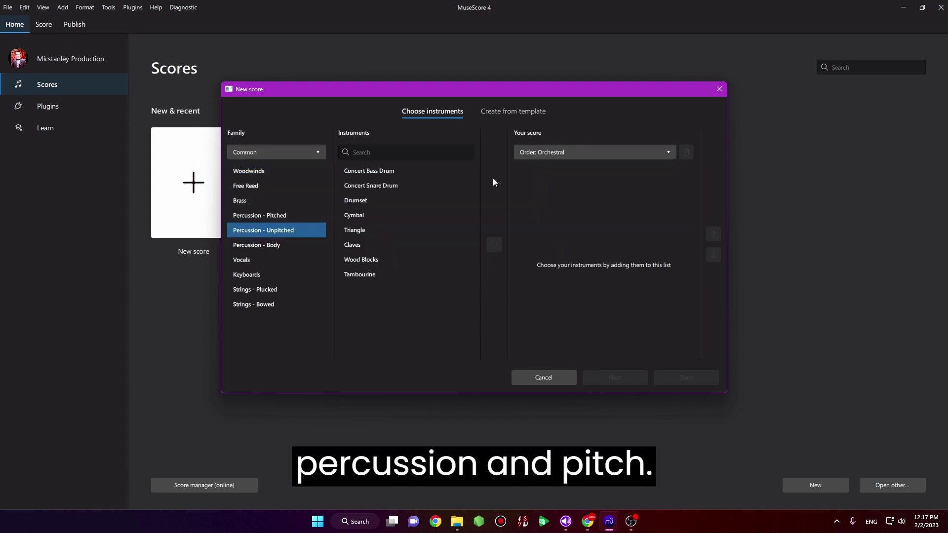
left_click(366, 201)
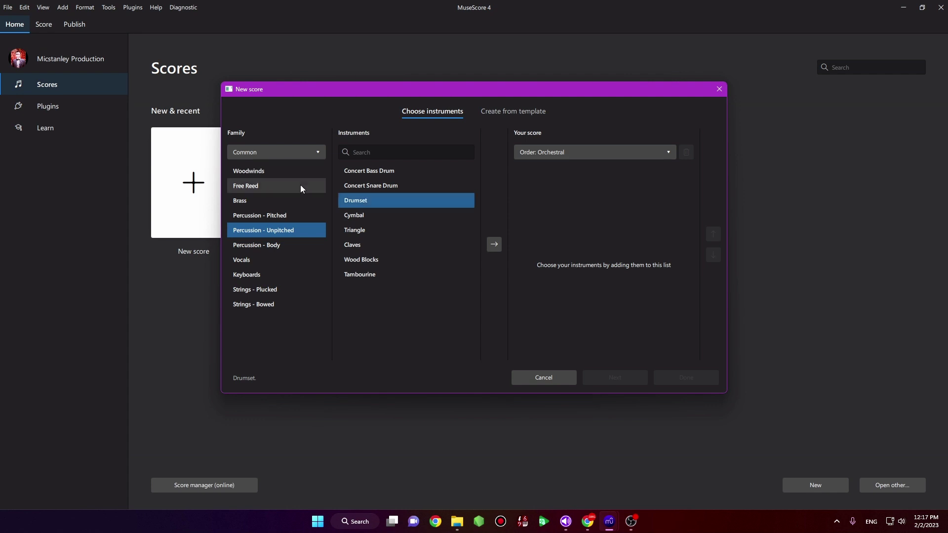
Browse the Pop/Rock, Jazz and Choral instrument sets, listing the unpitched percussion instruments for Choral
left_click(261, 151)
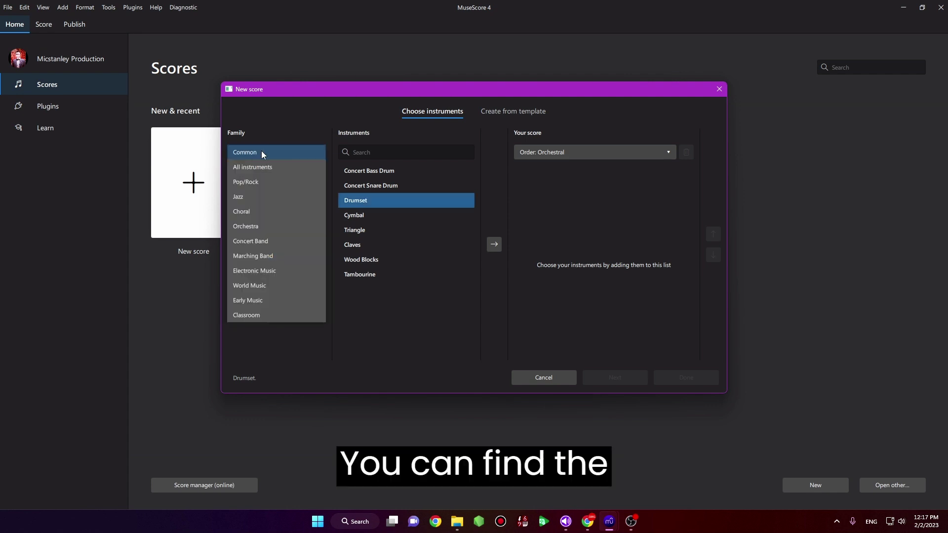
left_click(275, 181)
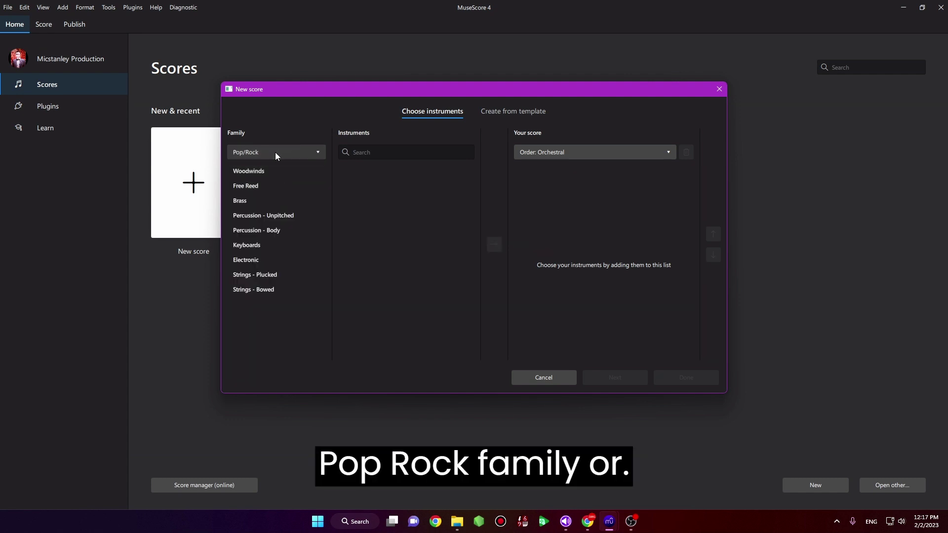
left_click(275, 154)
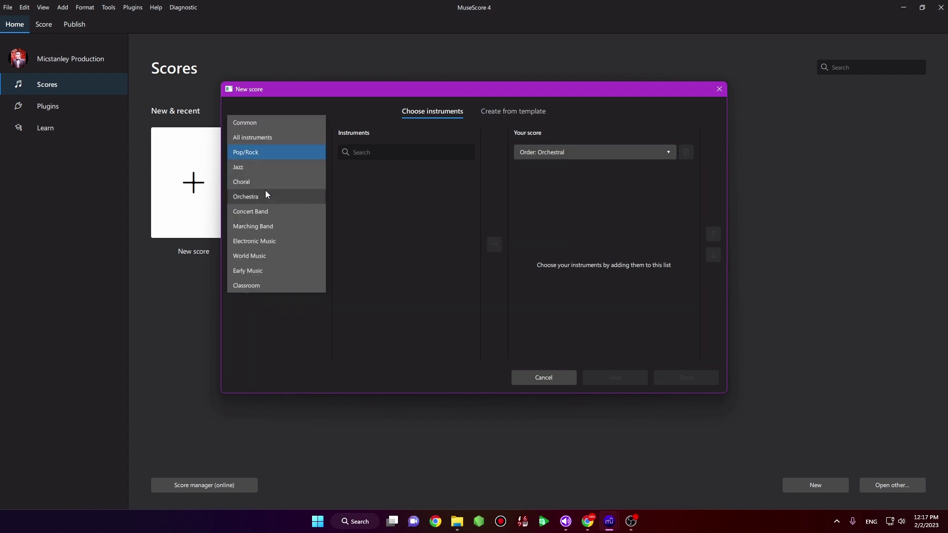
left_click(266, 167)
left_click(268, 153)
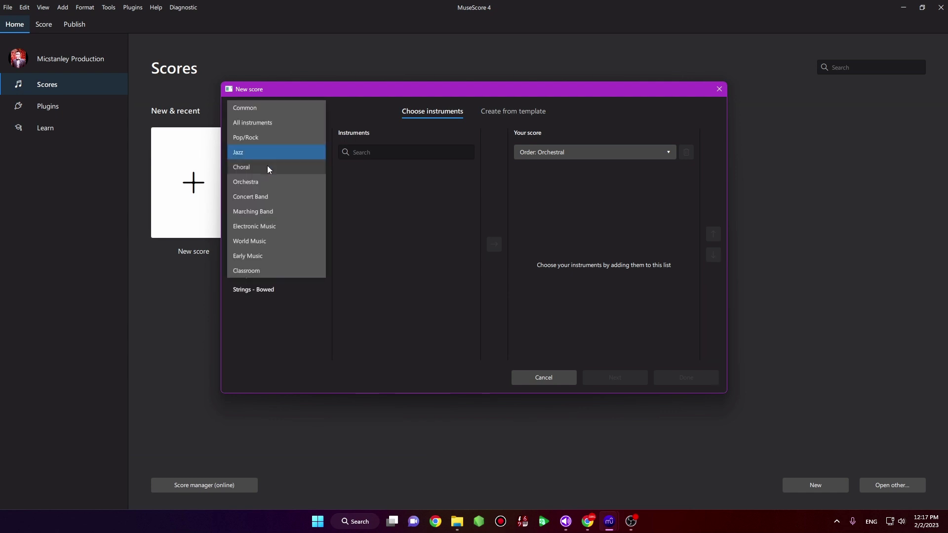
left_click(269, 170)
left_click(280, 188)
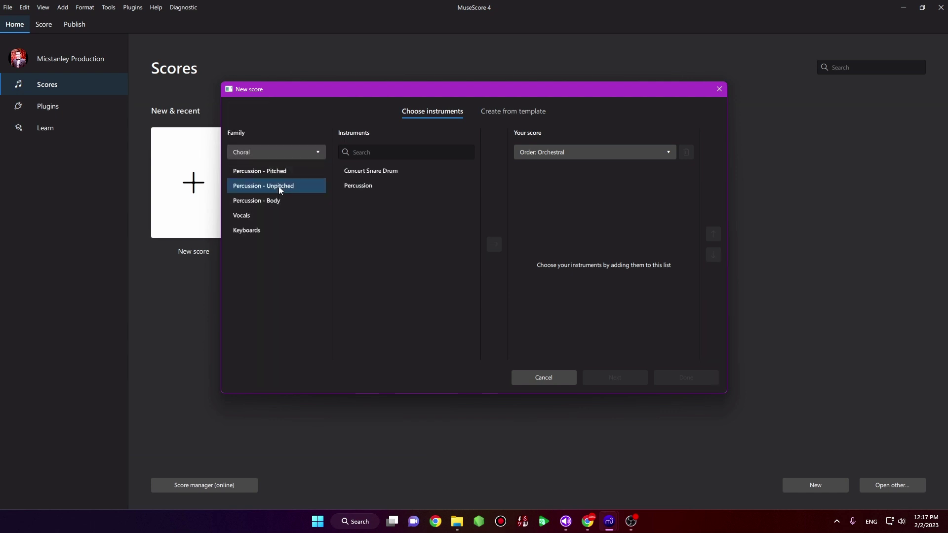
Examine which unpitched percussion instruments the Orchestra, Concert Band and Marching Band sets offer
left_click(265, 152)
left_click(262, 168)
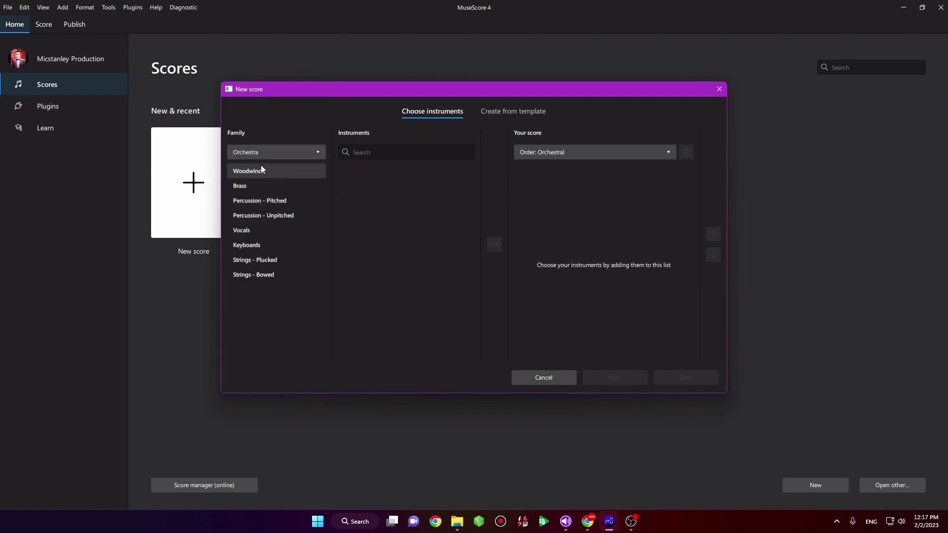
left_click(279, 217)
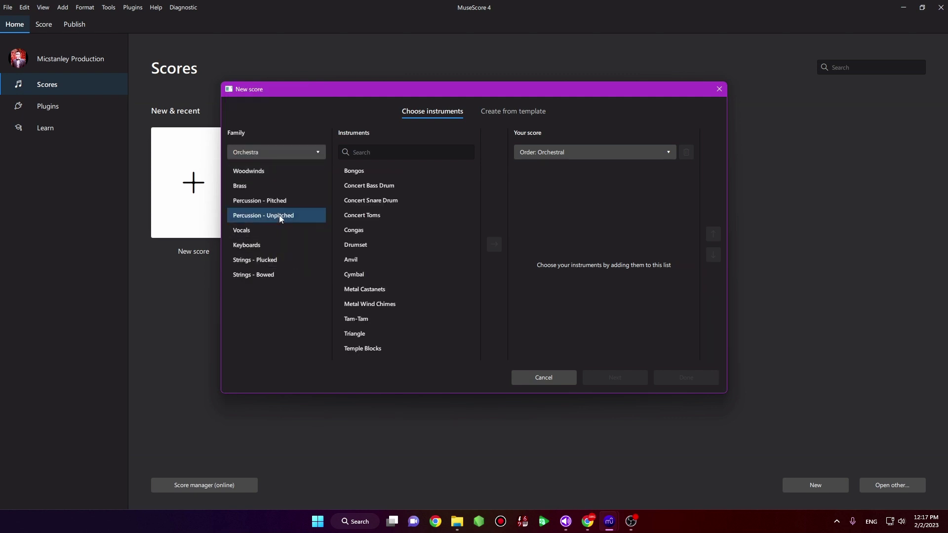
left_click(276, 152)
left_click(272, 168)
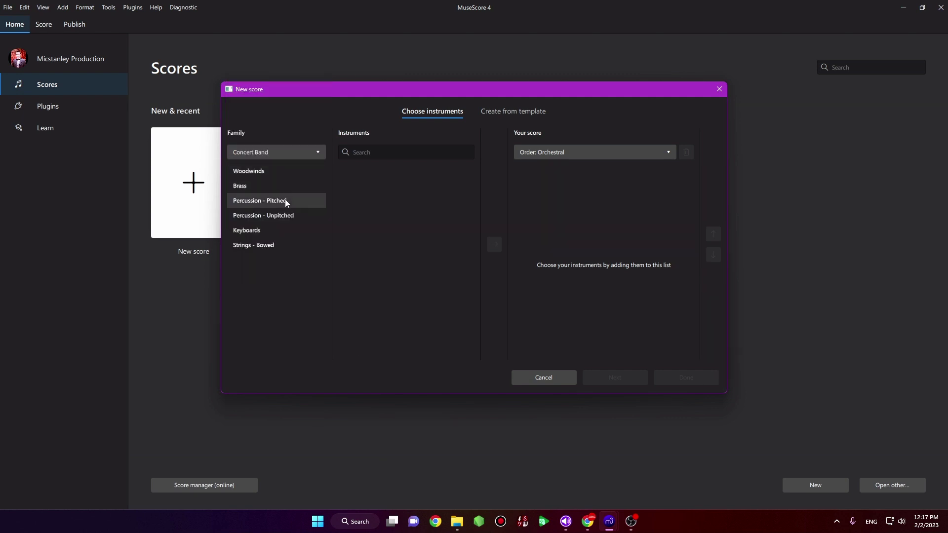
left_click(281, 213)
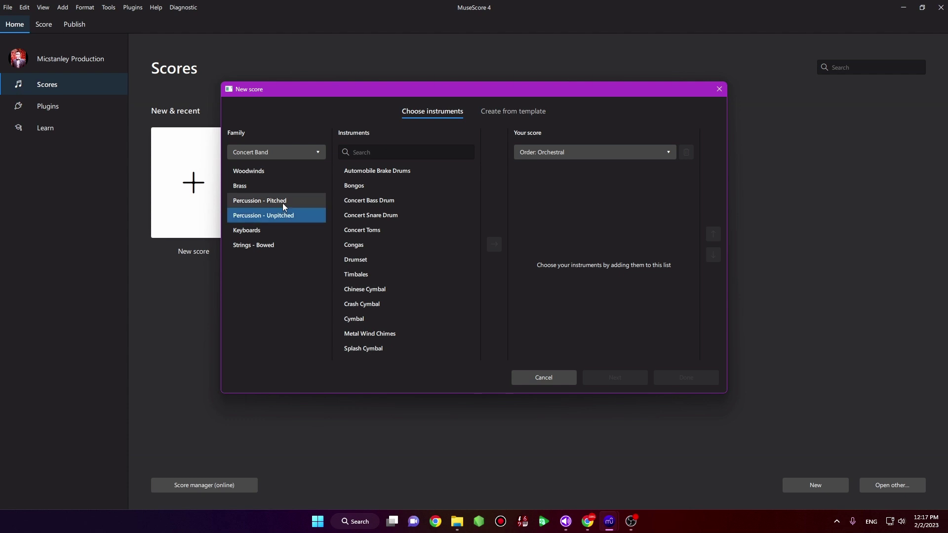
left_click(270, 149)
left_click(271, 173)
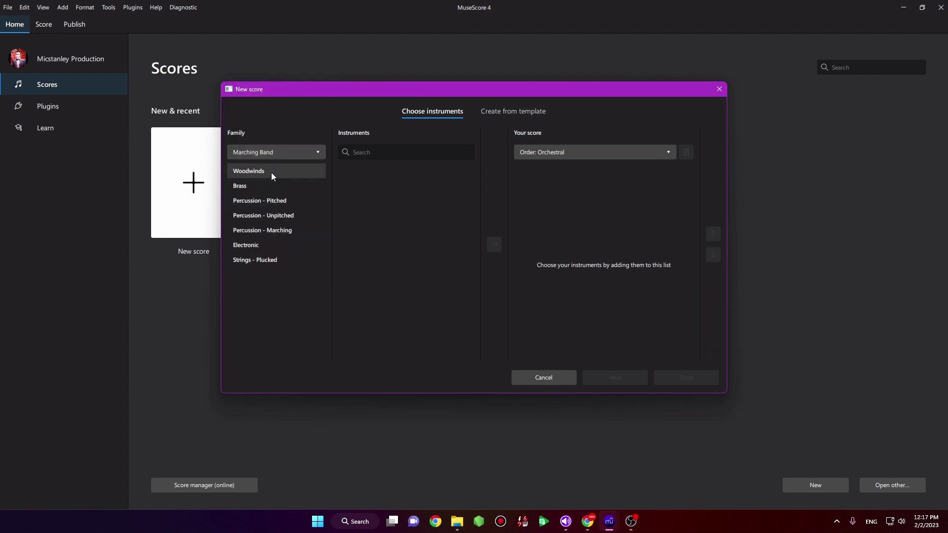
left_click(279, 217)
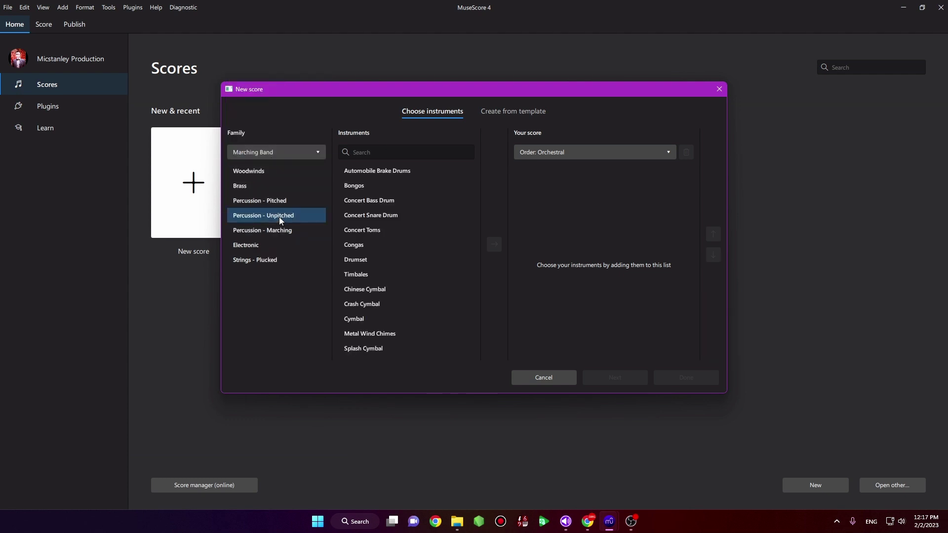
Examine the electronic instruments in the Electronic Music set and the unpitched percussion instruments in World Music
left_click(278, 148)
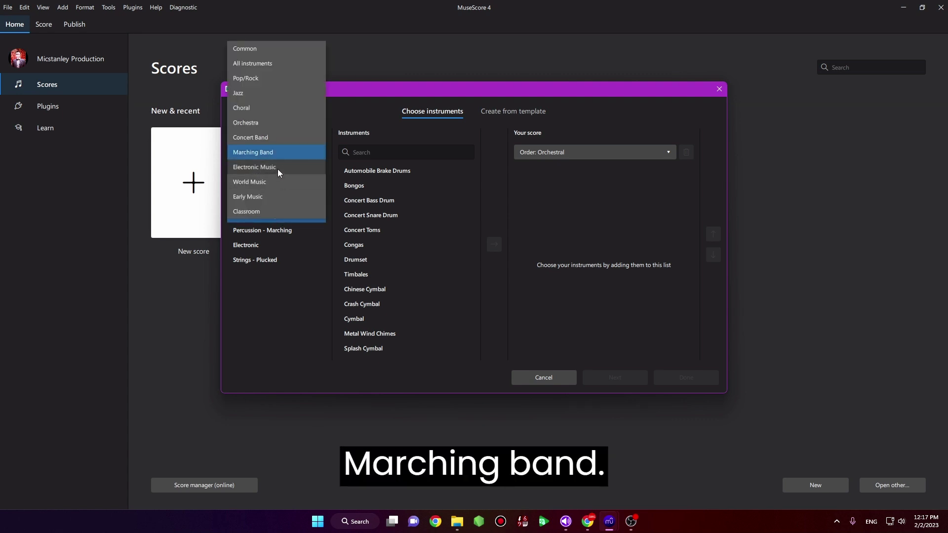
left_click(278, 168)
left_click(273, 170)
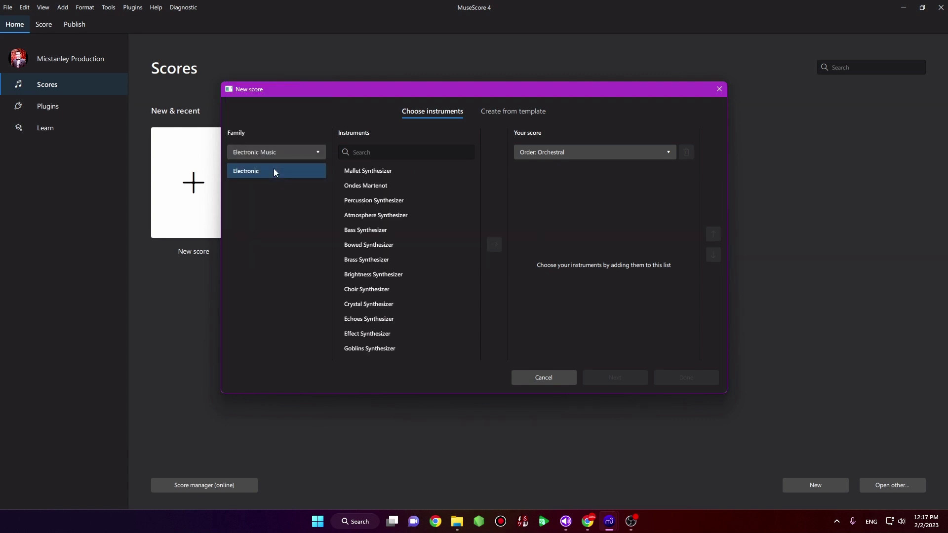
left_click(277, 150)
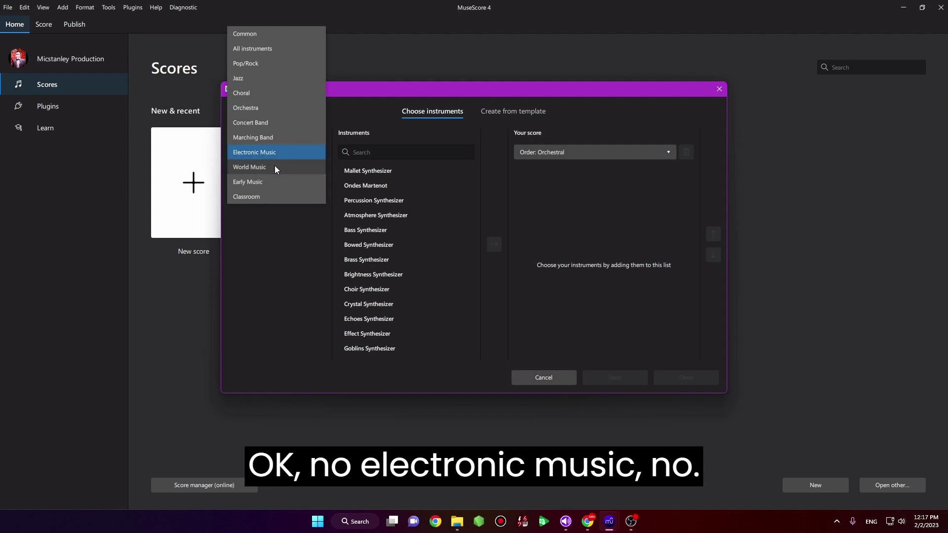
left_click(275, 168)
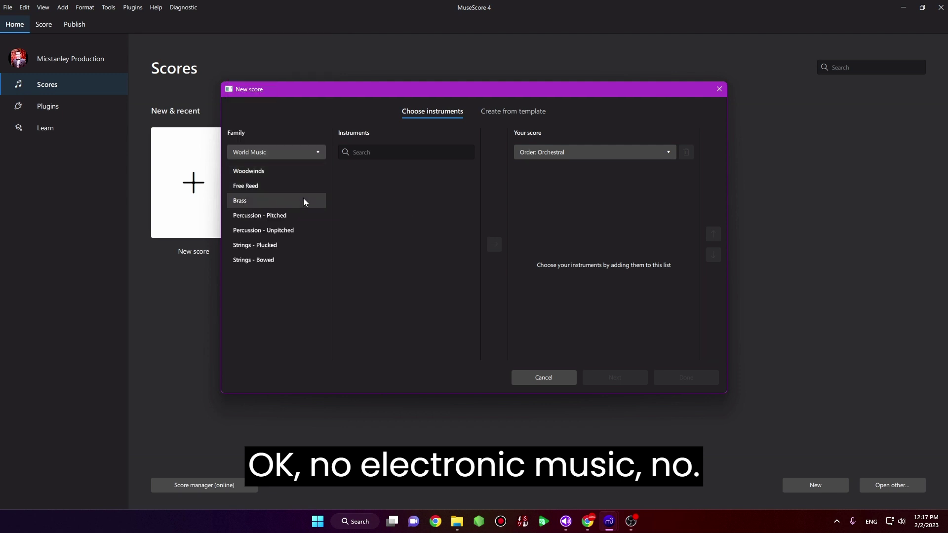
left_click(276, 235)
scroll(366, 266, "down", 1)
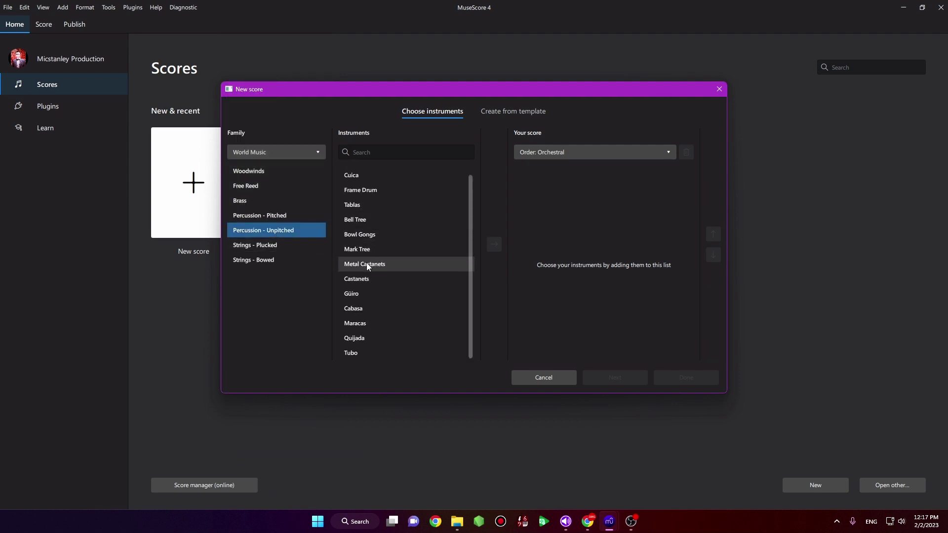
scroll(366, 263, "up", 1)
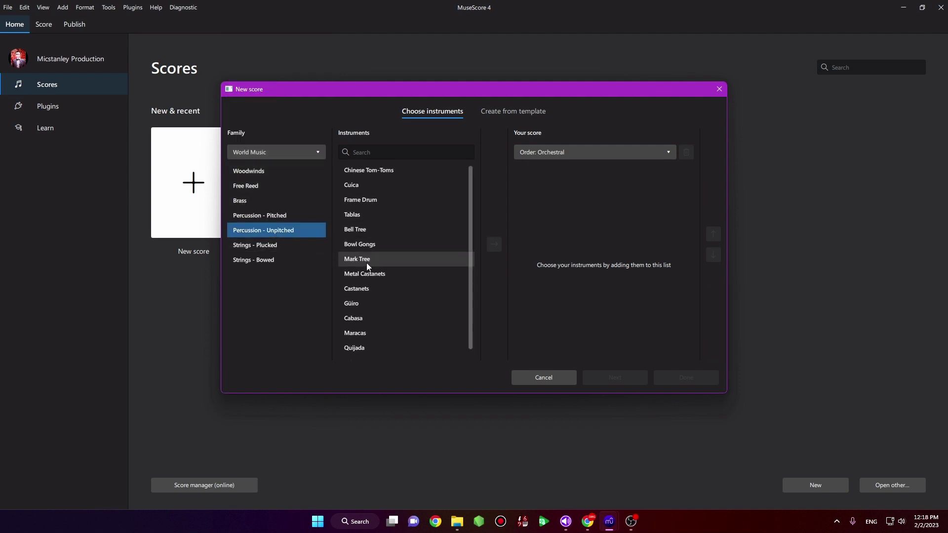
Check the families in the Early Music set and look through the Classroom set's unpitched percussion instruments
left_click(280, 153)
left_click(260, 167)
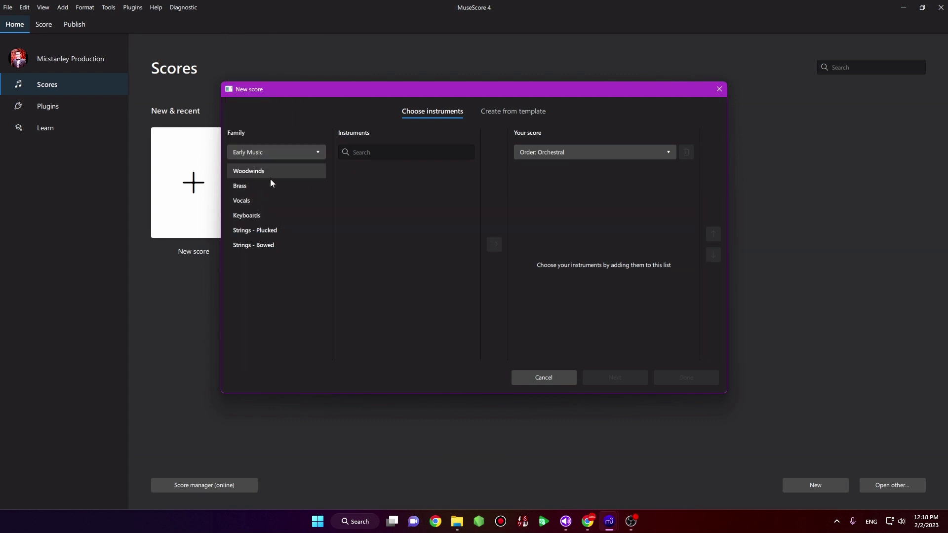
left_click(262, 152)
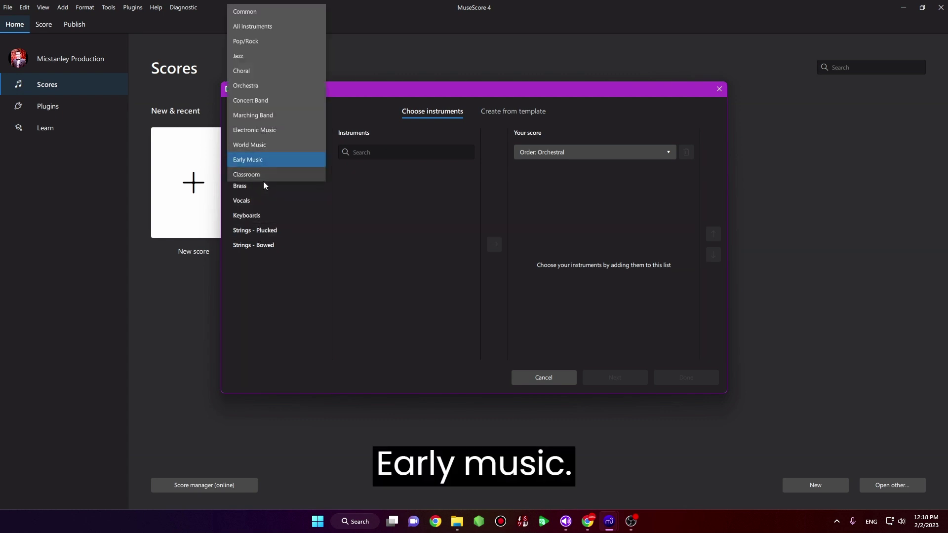
left_click(254, 174)
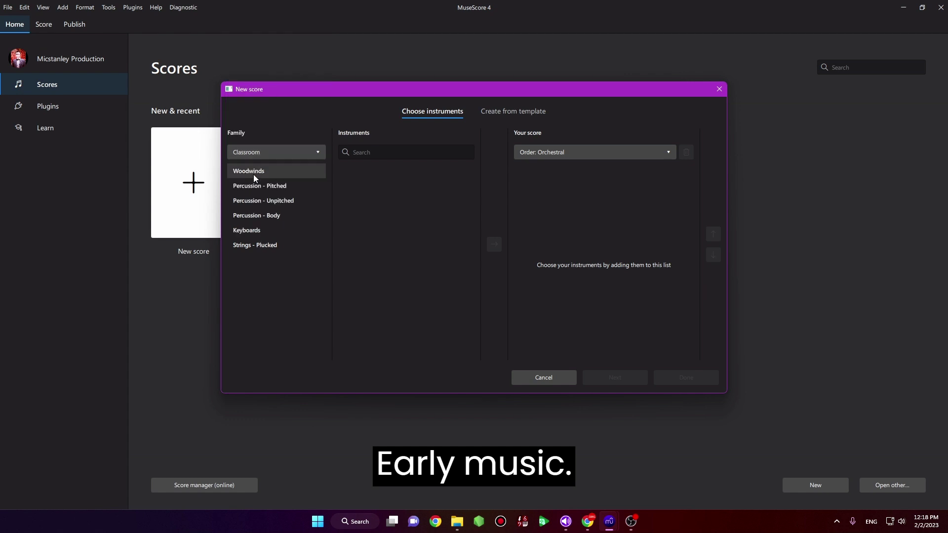
left_click(280, 200)
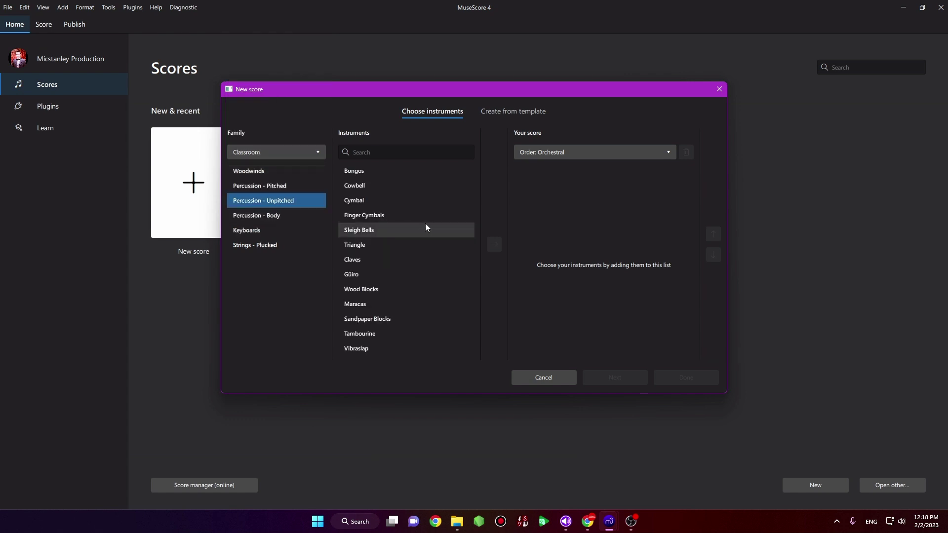
scroll(427, 227, "down", 1)
scroll(428, 227, "up", 1)
scroll(405, 251, "down", 1)
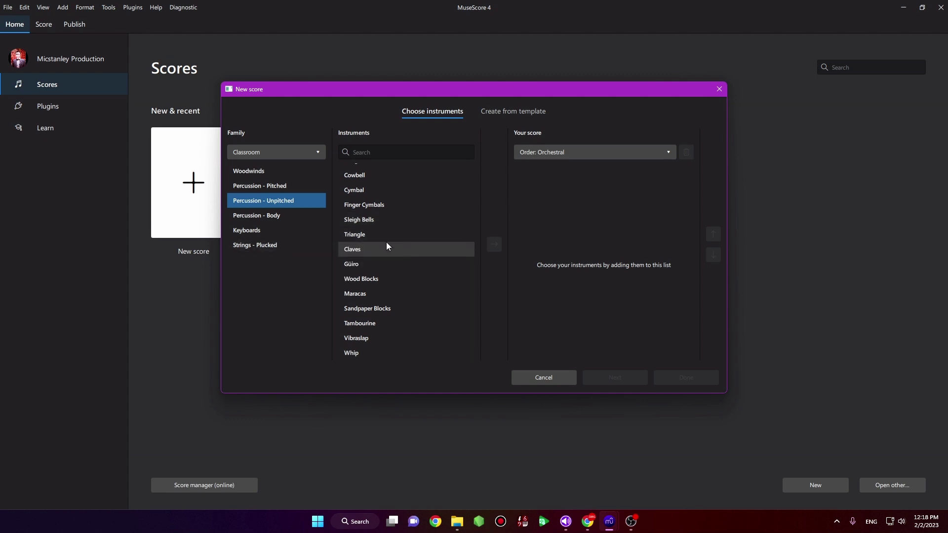
Add Drumset from the Marching Band set's unpitched percussion instruments to the new score
left_click(252, 151)
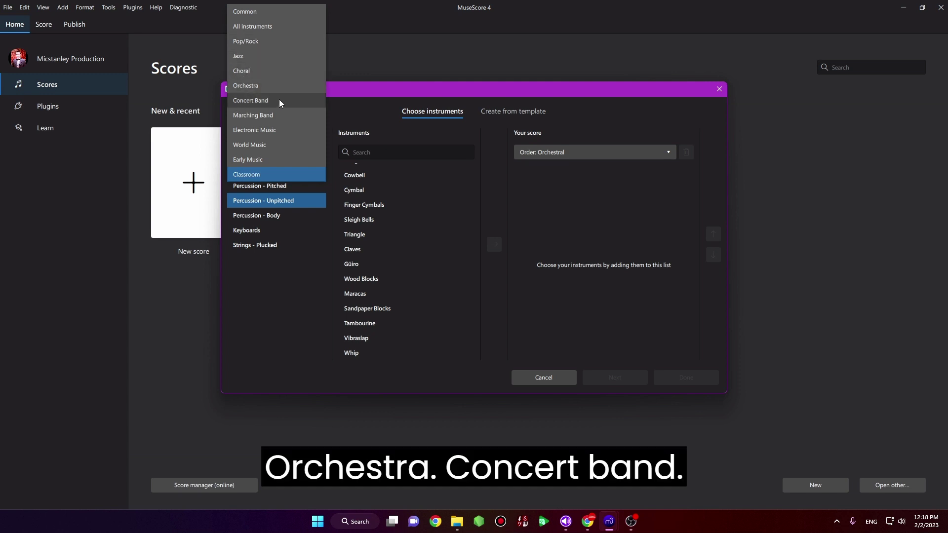
left_click(250, 115)
left_click(278, 217)
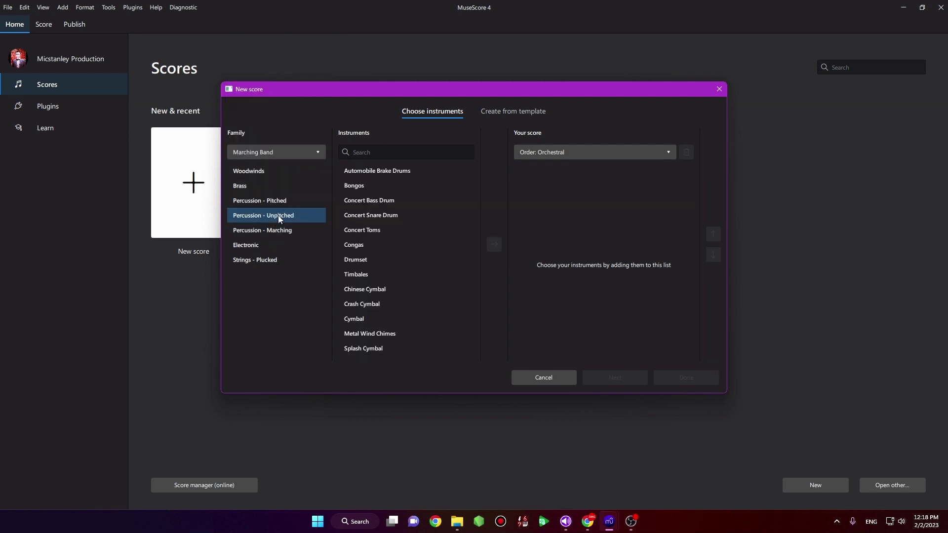
scroll(343, 206, "down", 3)
scroll(343, 205, "up", 3)
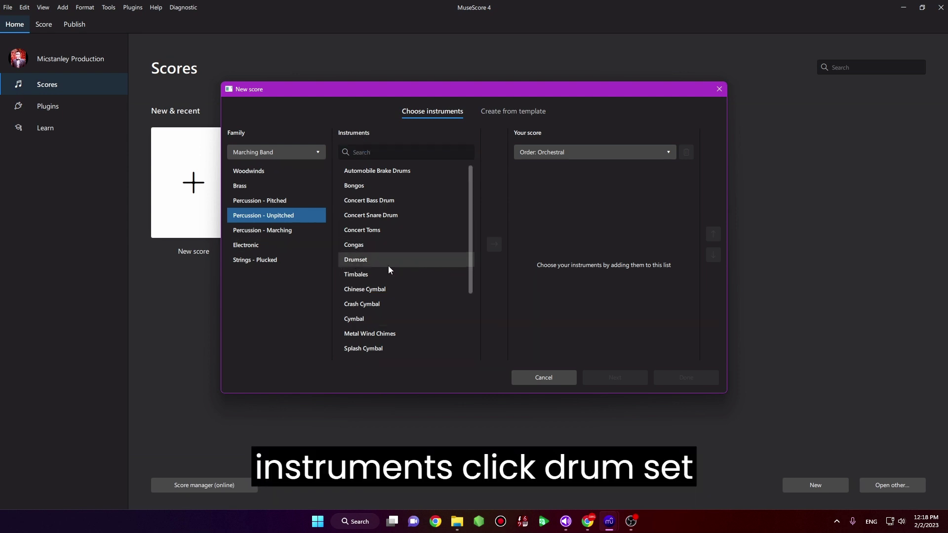
left_click(365, 259)
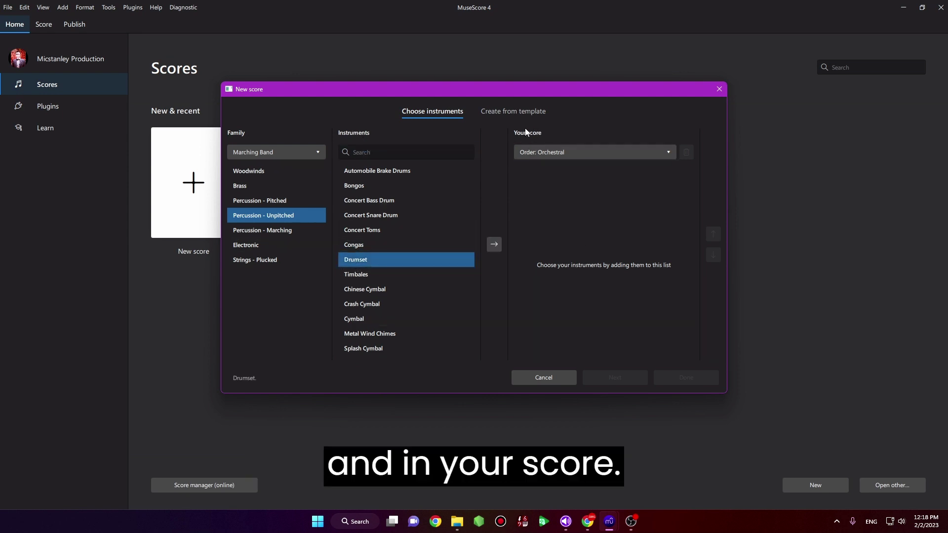
left_click(495, 246)
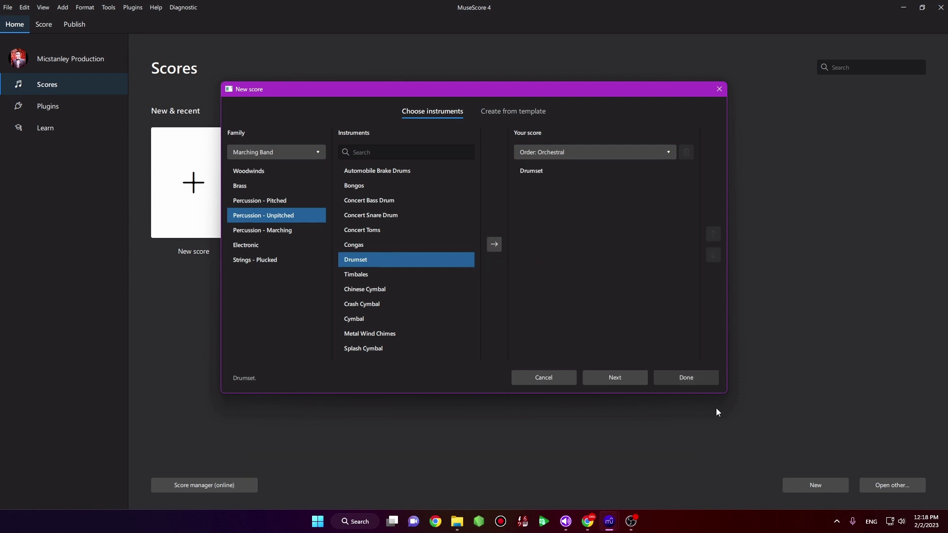
Set the new score's instrument order to Concert Band
left_click(547, 168)
left_click(629, 152)
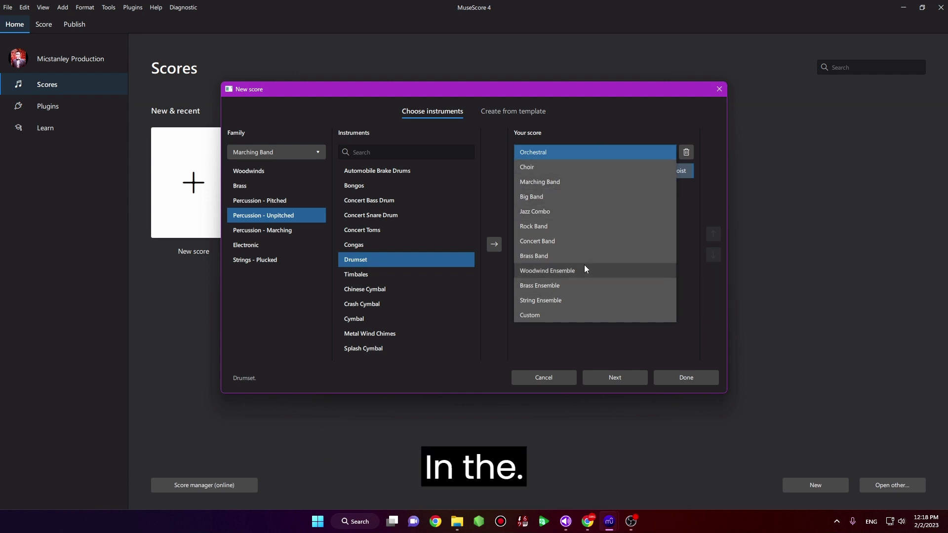
left_click(554, 242)
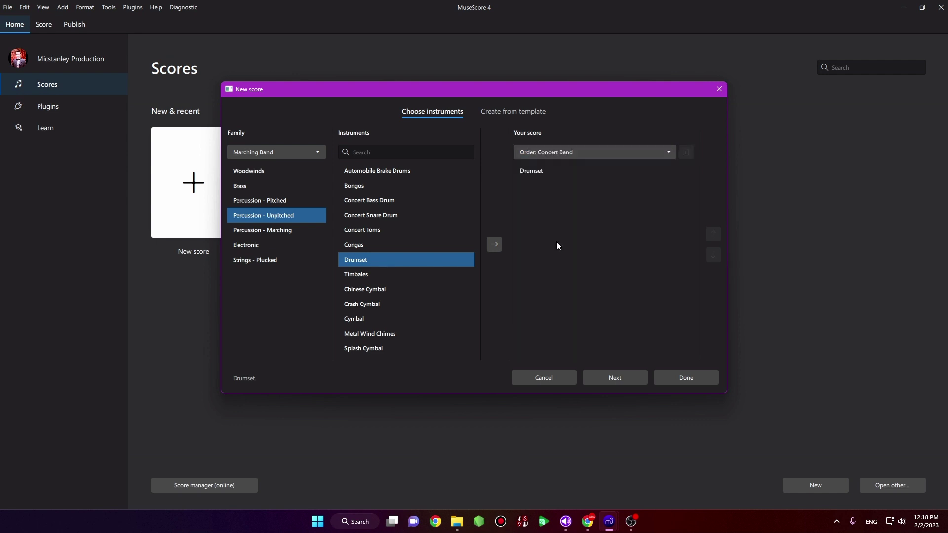
Continue to the additional score information and set the initial number of measures to 4
left_click(611, 378)
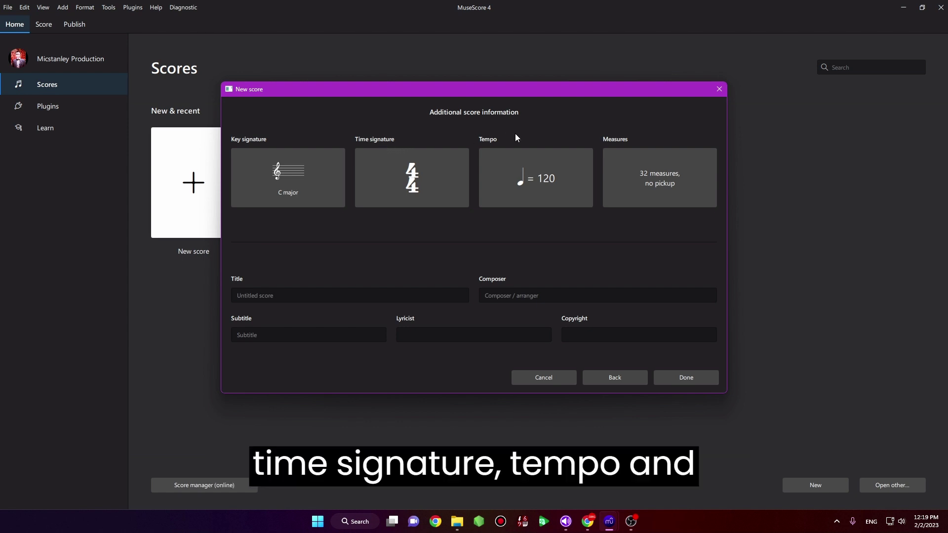
left_click(660, 180)
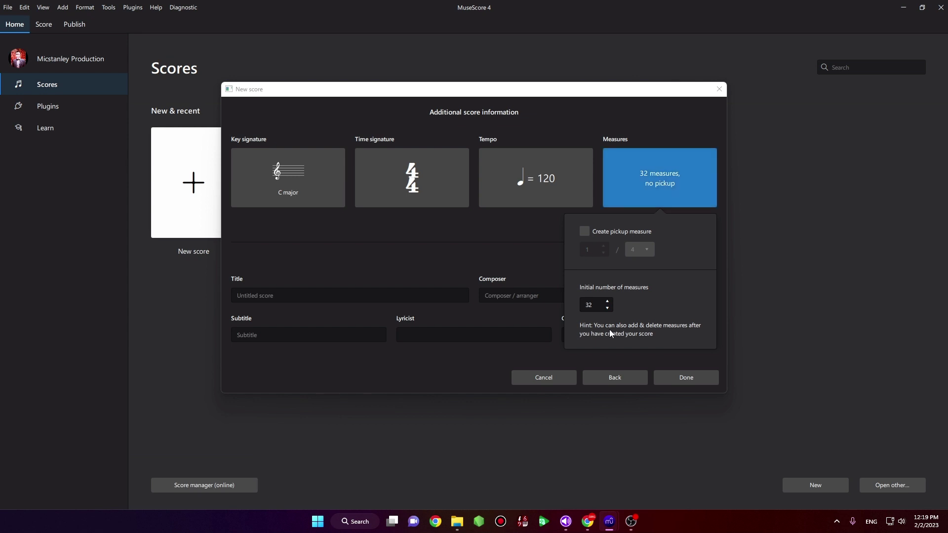
double_click(600, 308)
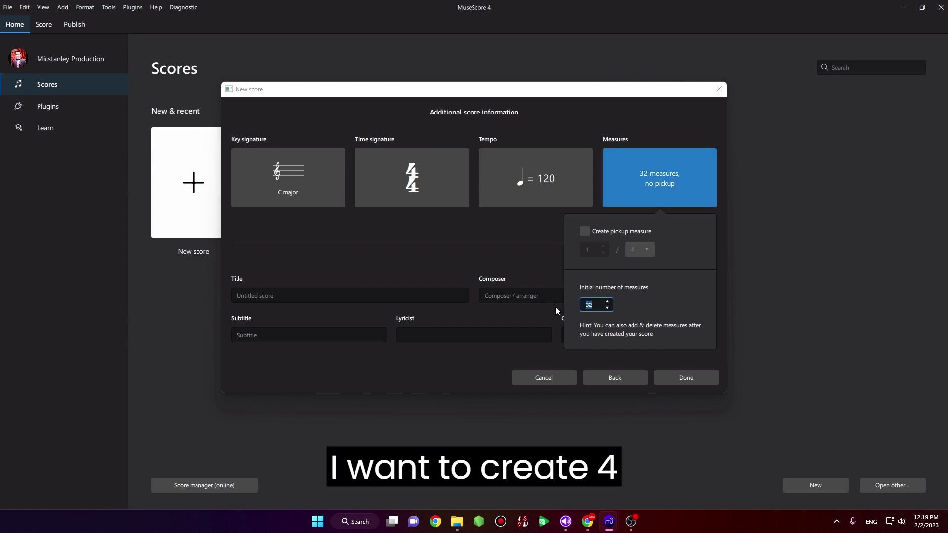
type("4")
left_click(555, 257)
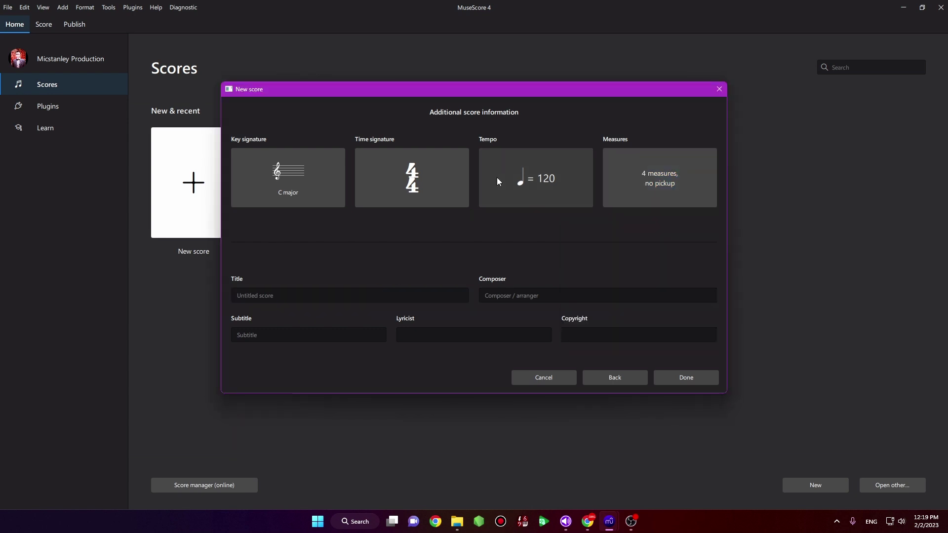
Title the new score "Drums" and fill in the composer's name
left_click(346, 293)
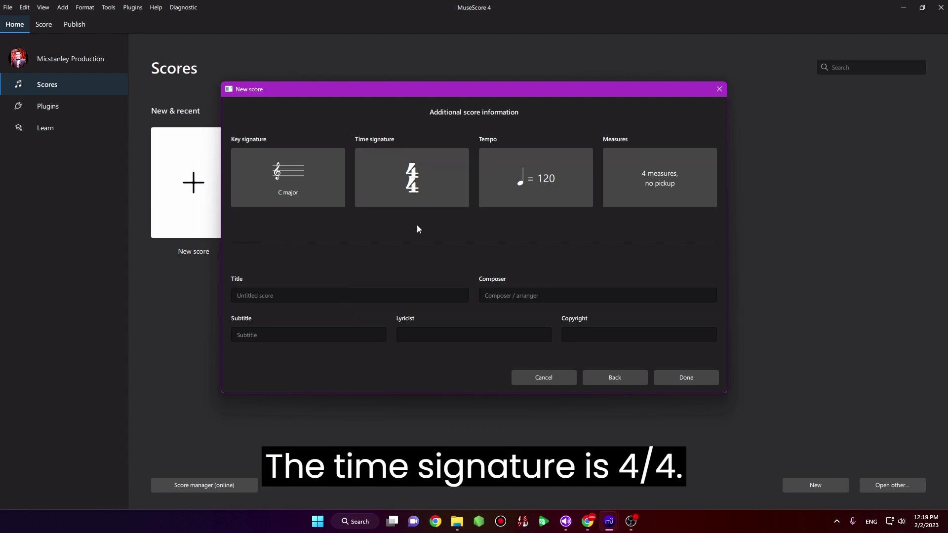
left_click(407, 297)
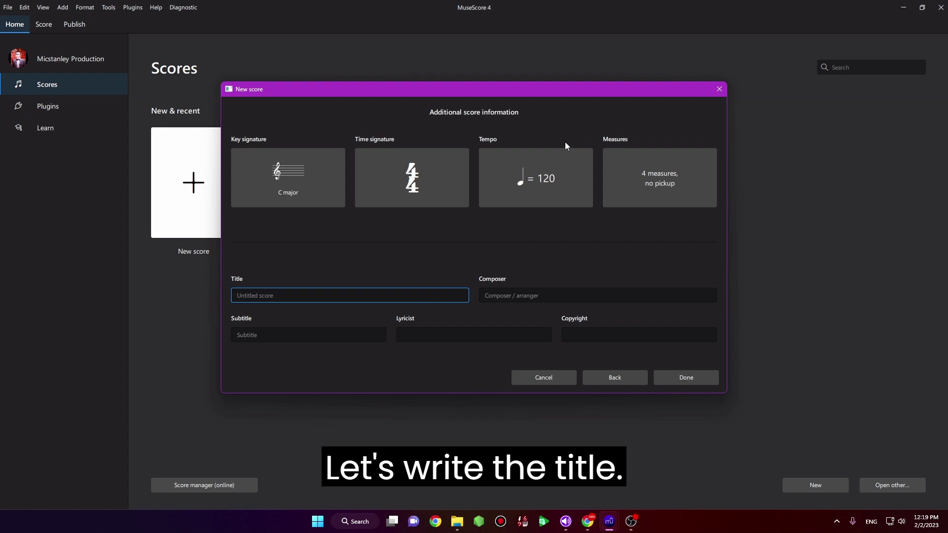
type("Drums")
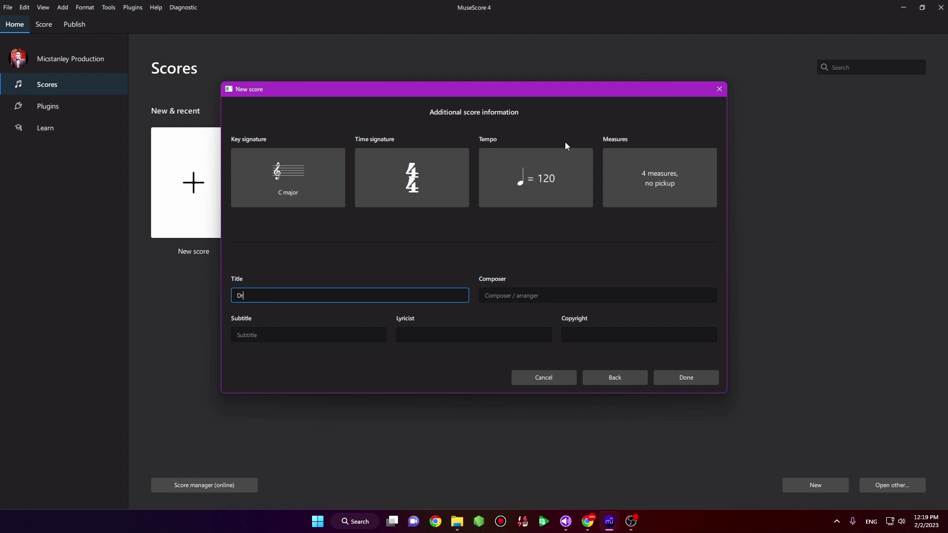
left_click(560, 295)
type("Fritz")
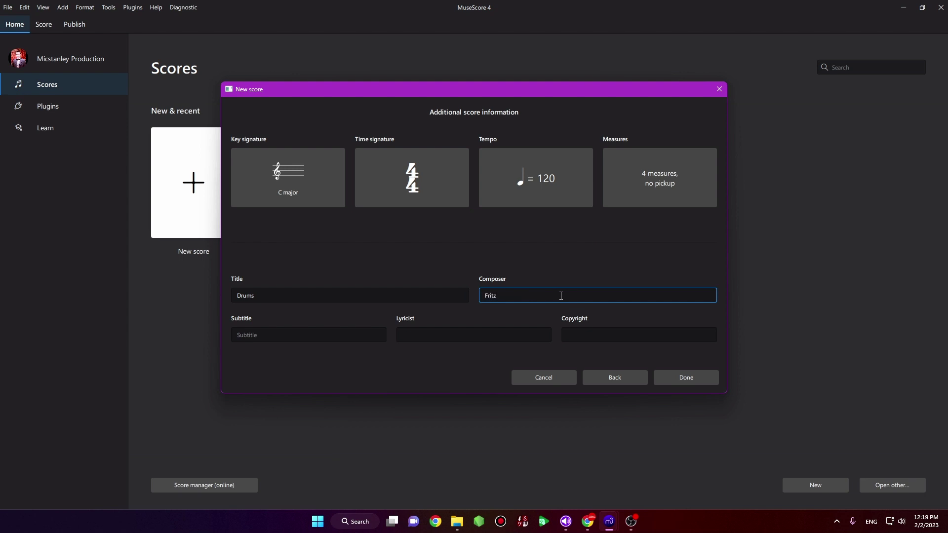
Enter the copyright "2023 Micstanley Production" and finish creating the score
left_click(597, 336)
type("20")
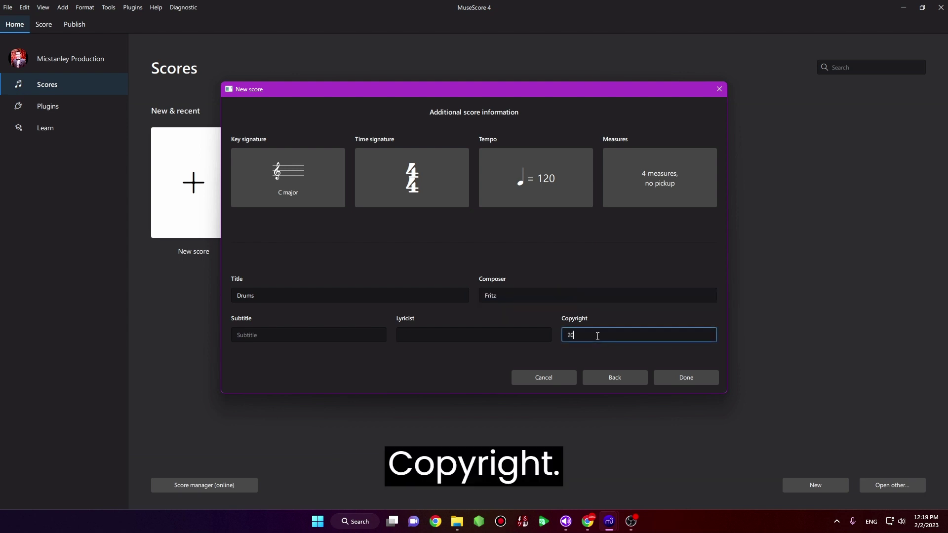
type("23 Mic")
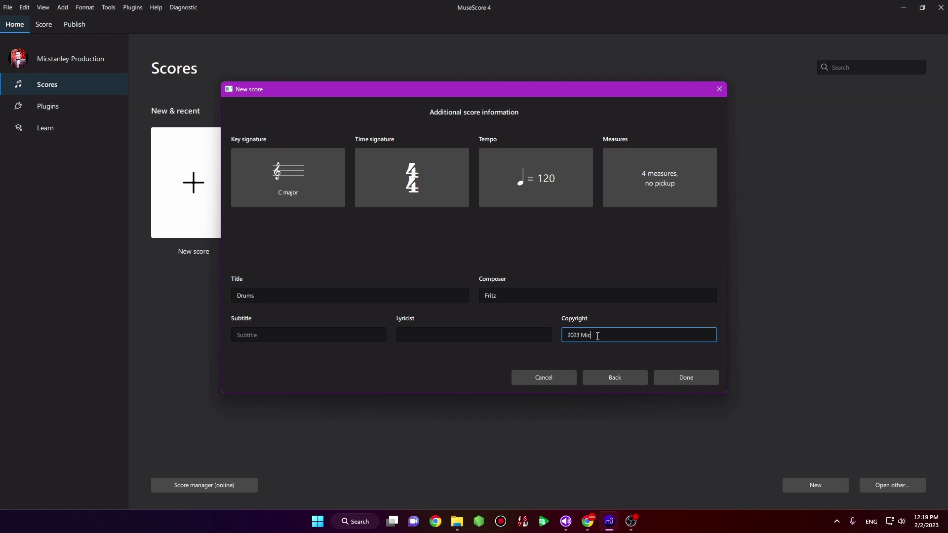
type("stanleu")
type("y Produc")
type("tion")
left_click(706, 378)
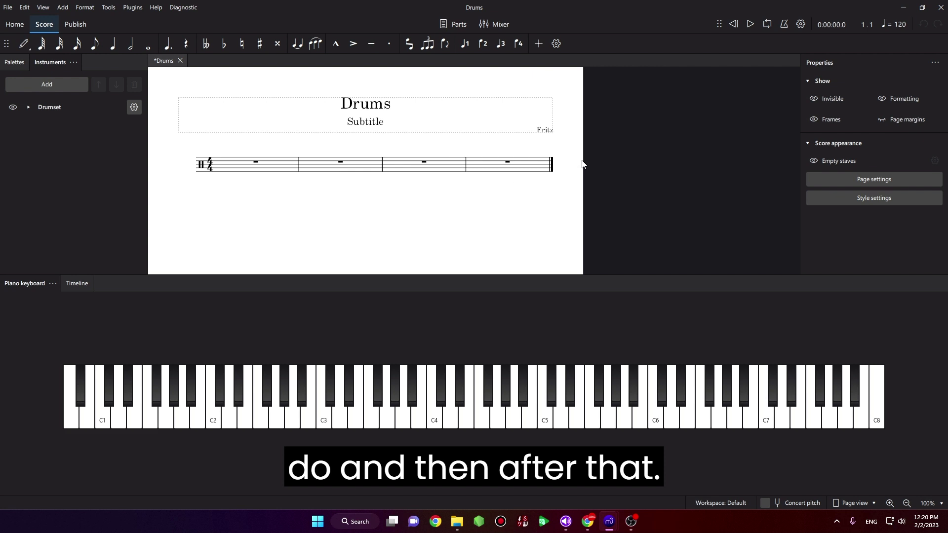
Open the drumset for editing from the first measure of the drum staff
left_click(259, 170)
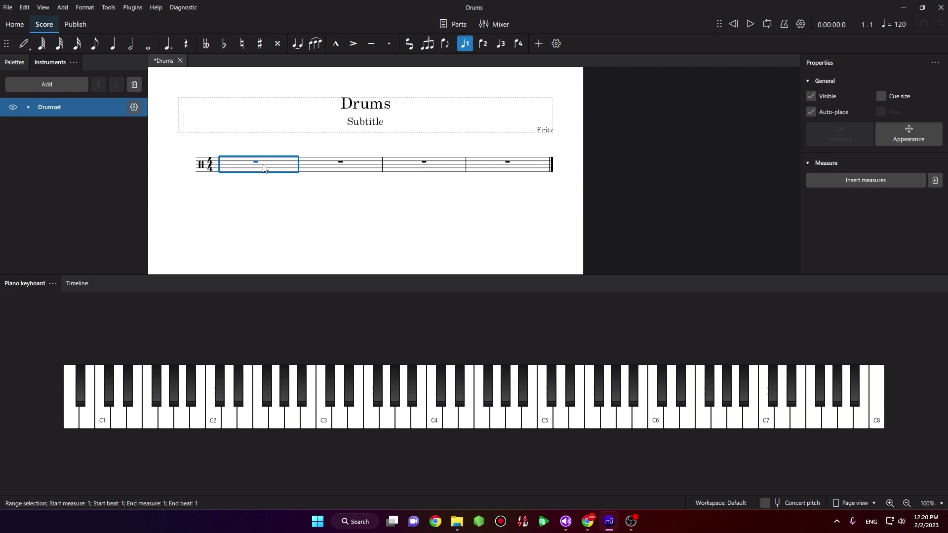
right_click(263, 169)
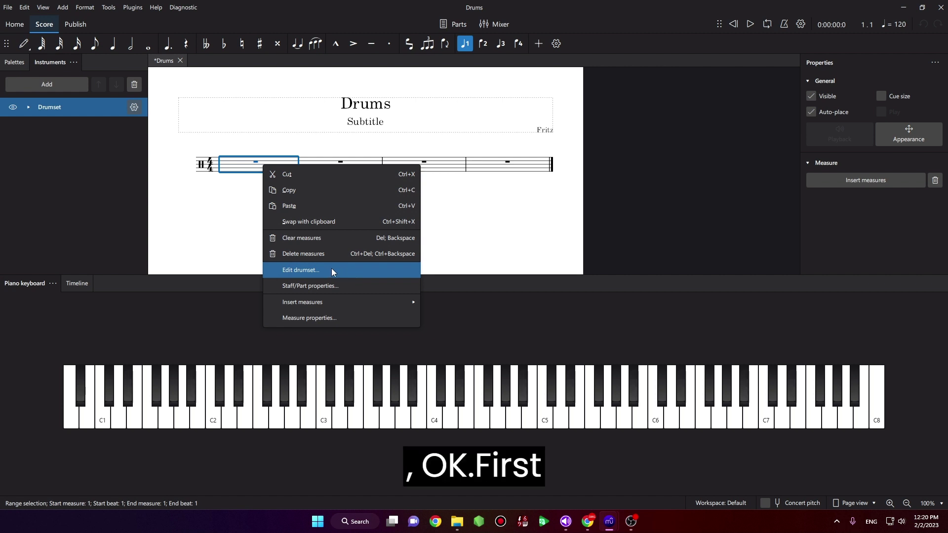
left_click(237, 217)
left_click(238, 170)
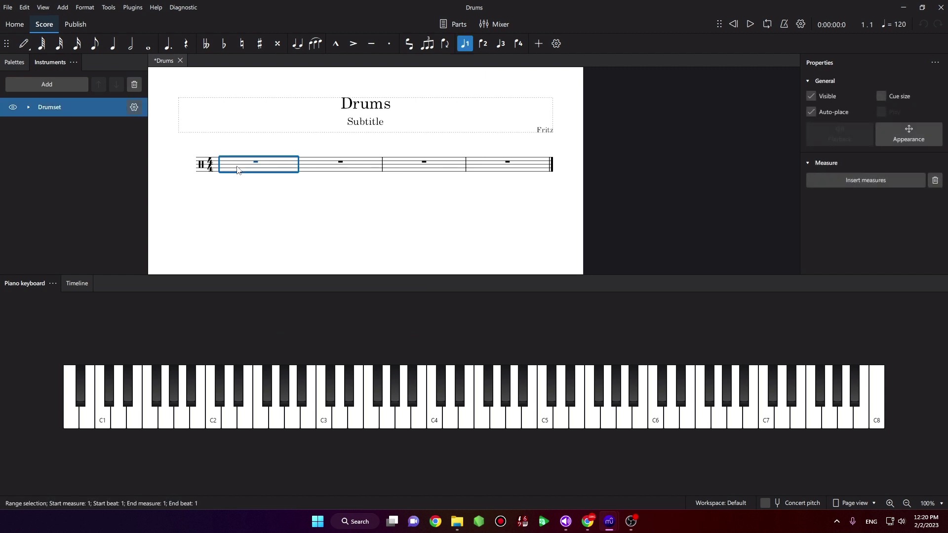
right_click(238, 169)
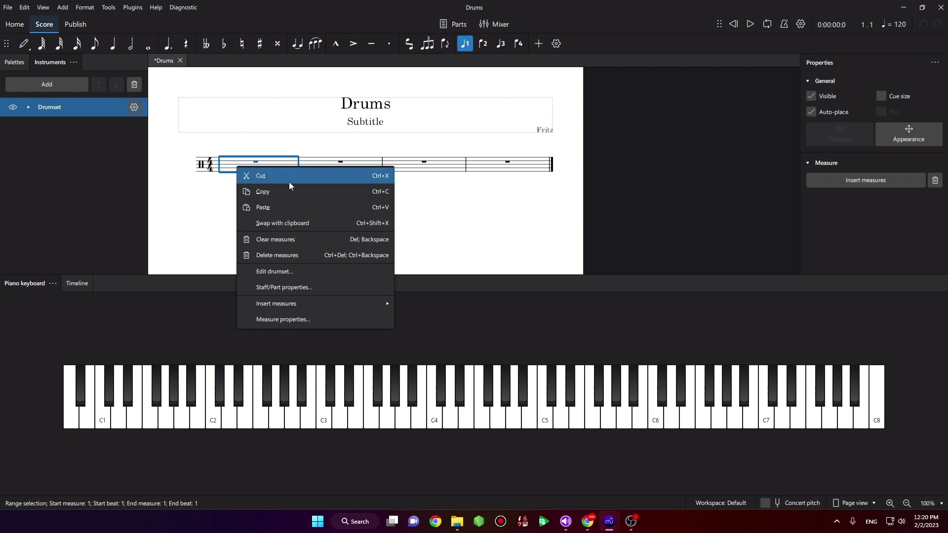
left_click(349, 279)
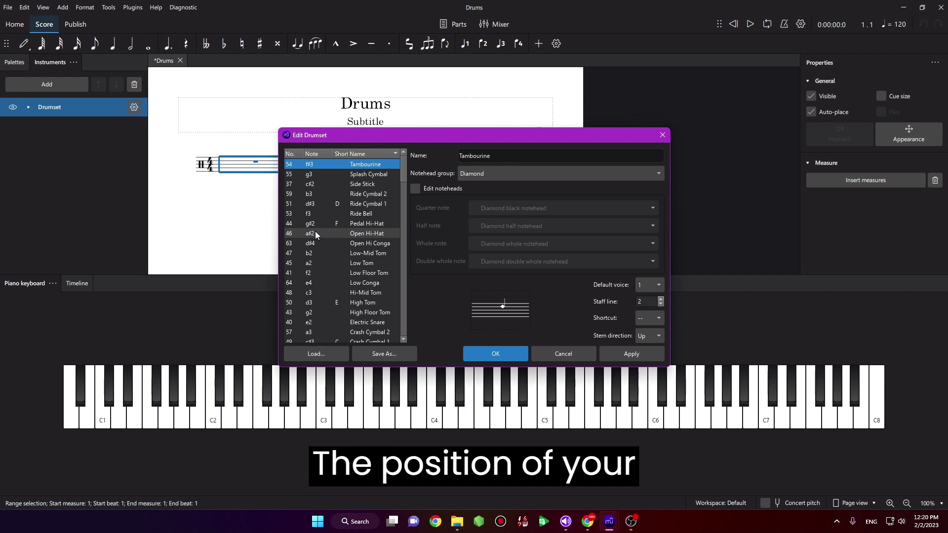
Examine the notehead, voice and staff line settings of the bass drums, Acoustic Snare and Chinese Cymbal
scroll(315, 228, "down", 4)
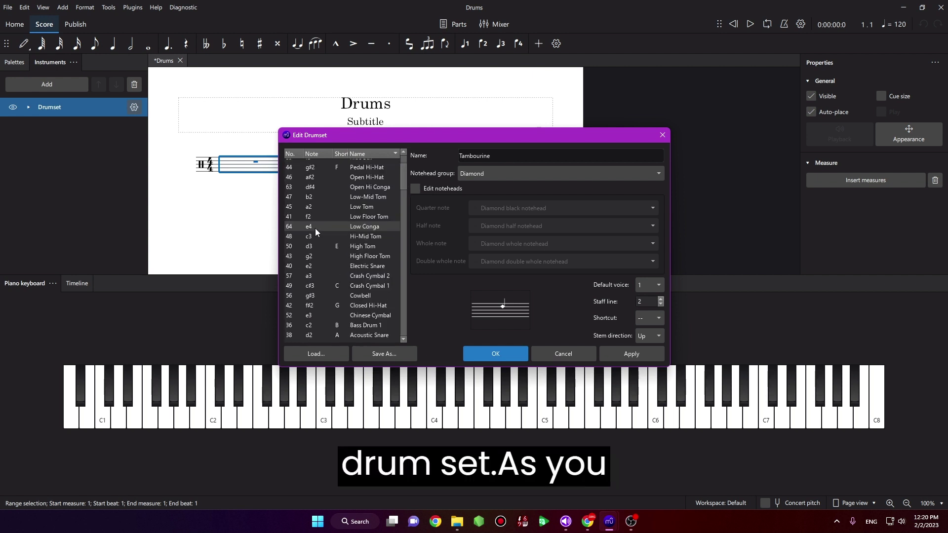
scroll(314, 228, "down", 1)
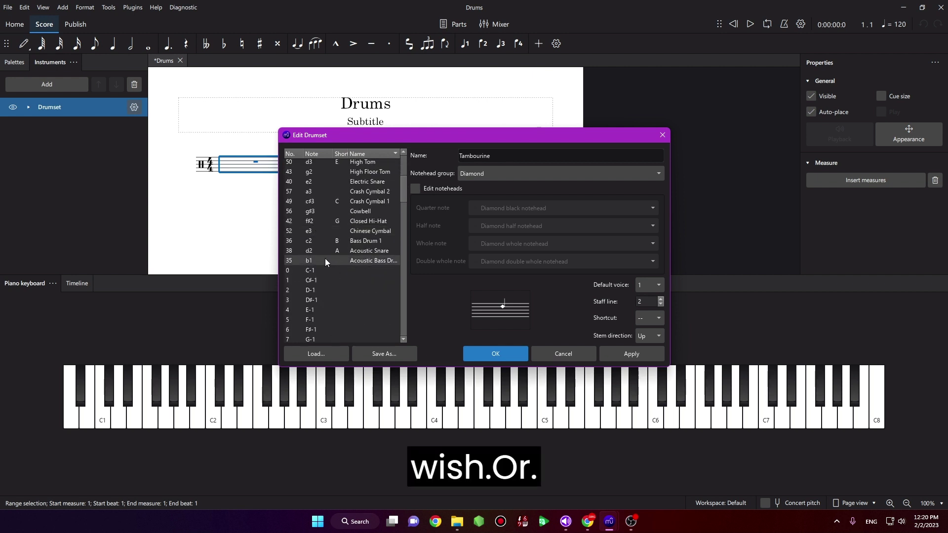
left_click(324, 259)
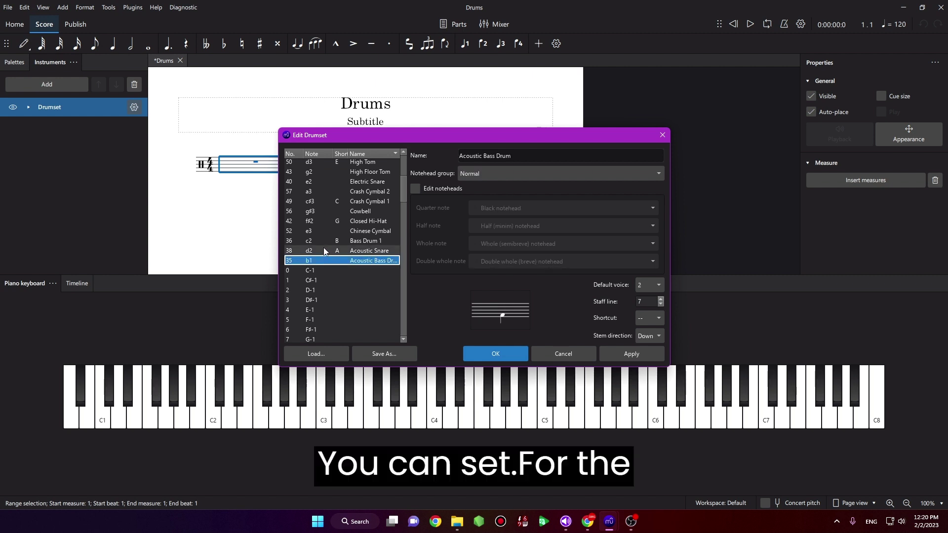
left_click(324, 251)
left_click(322, 258)
left_click(322, 251)
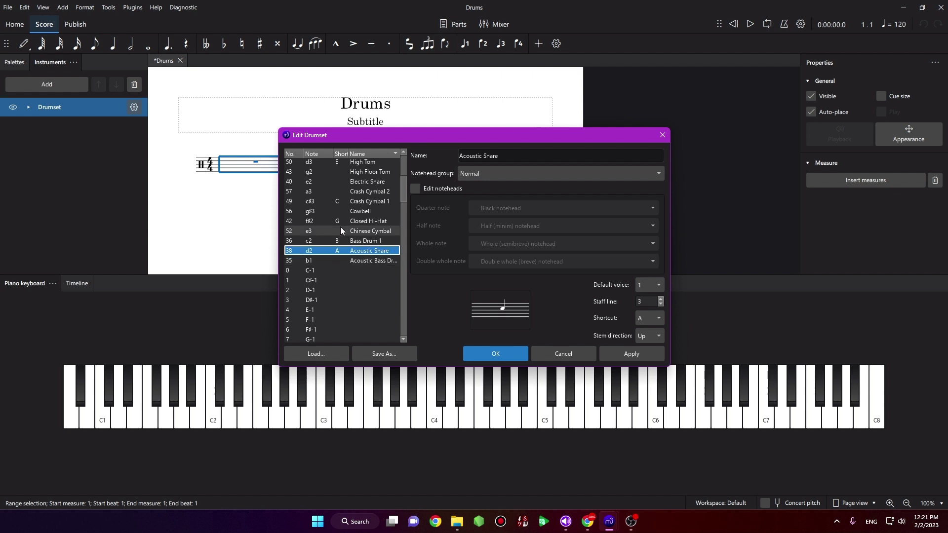
left_click(342, 241)
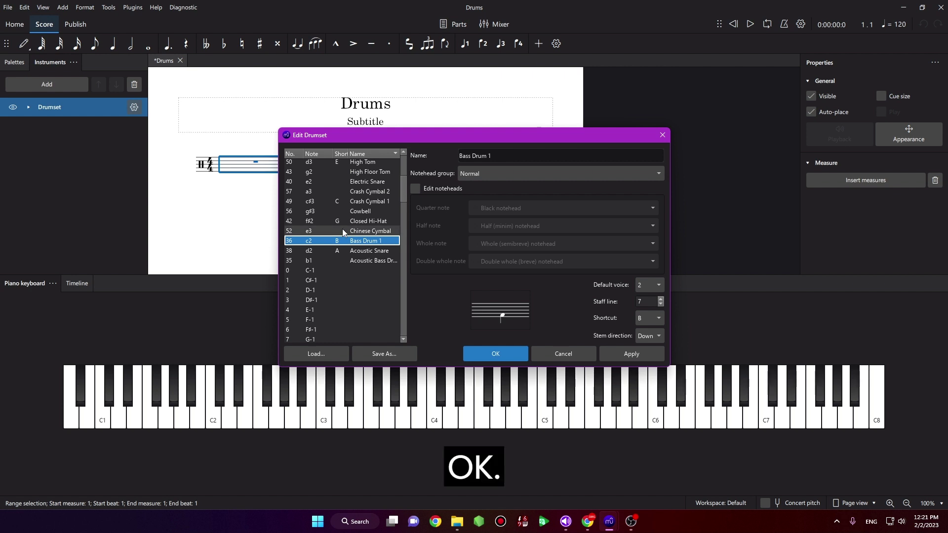
left_click(344, 231)
Set the Closed Hi-Hat's staff line to -2 in the drumset
left_click(347, 223)
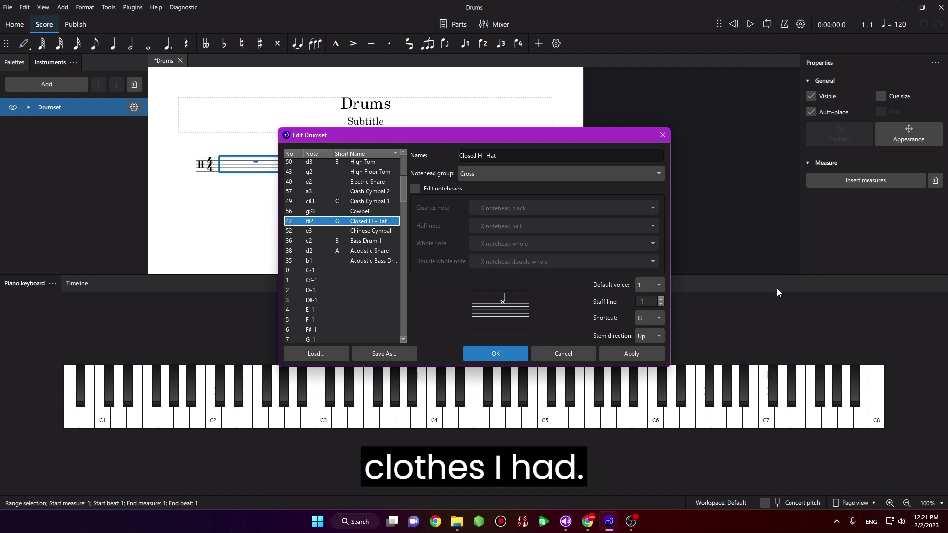
left_click(661, 304)
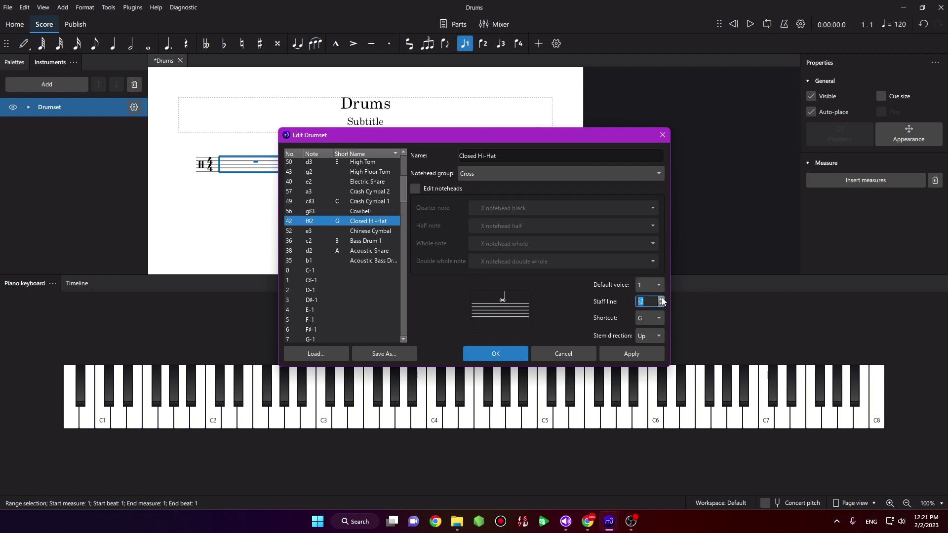